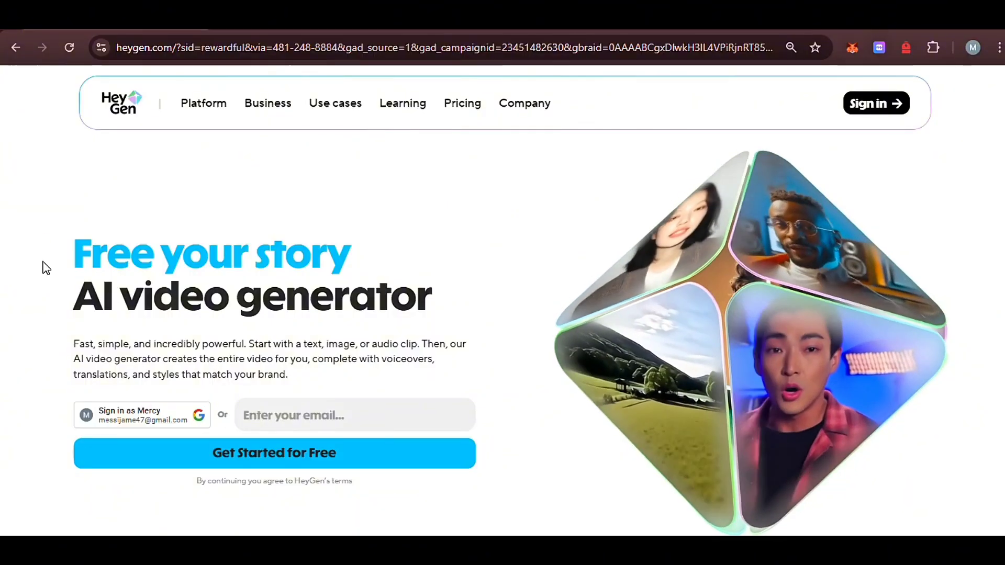
Sign in to HeyGen with the Google account and start a new Photo to Video creation with Avatar IV
left_click(199, 416)
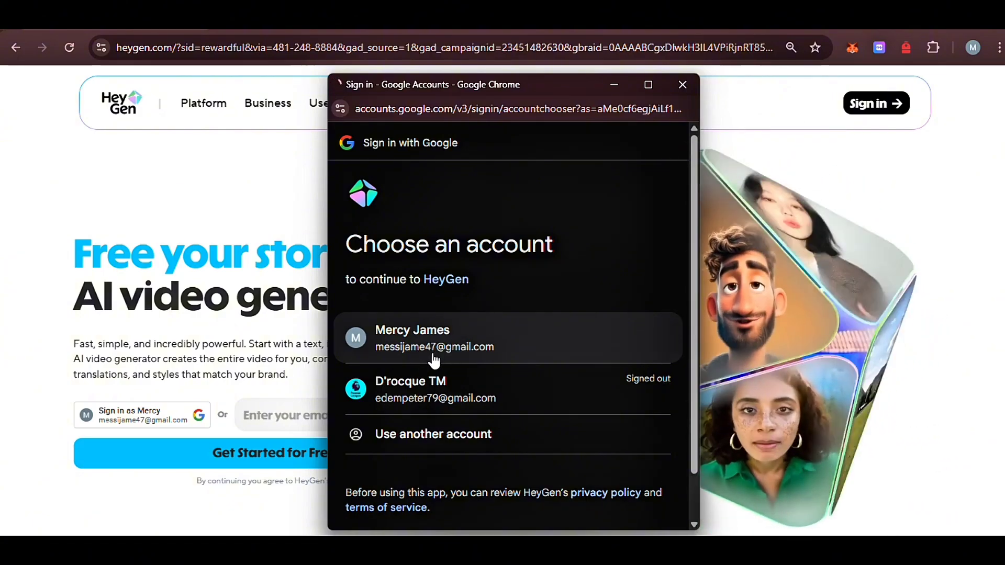
left_click(486, 334)
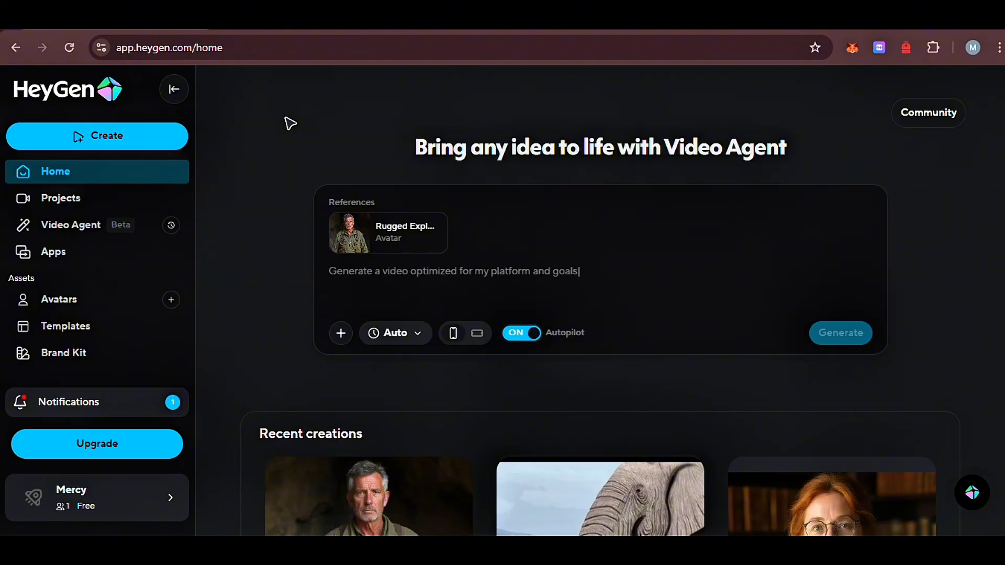
left_click(159, 145)
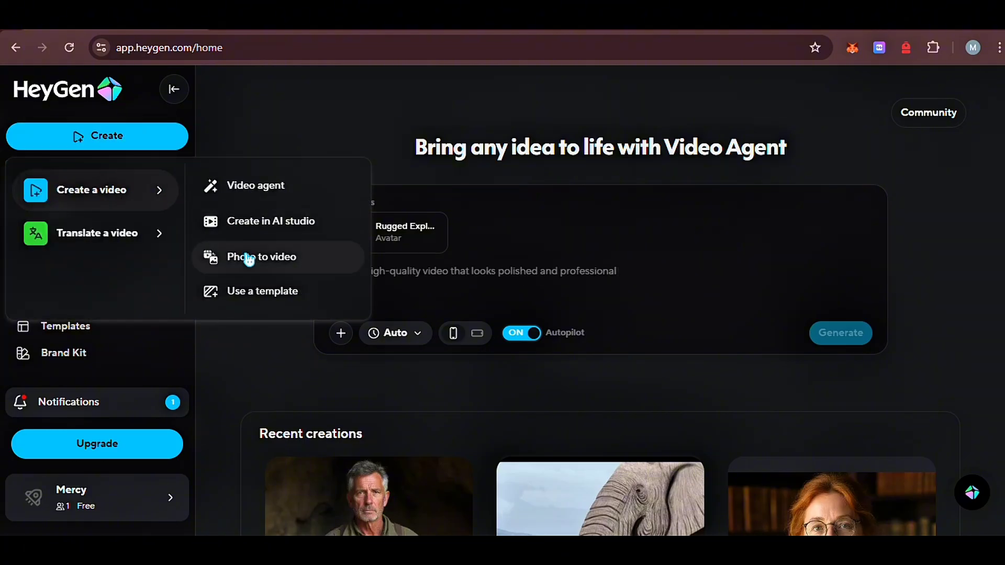
left_click(249, 260)
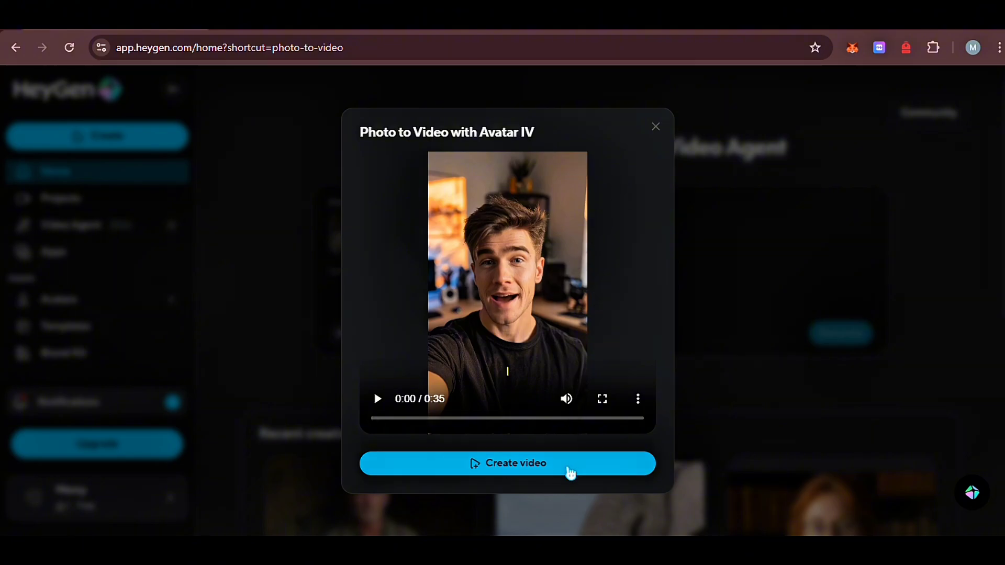
left_click(571, 469)
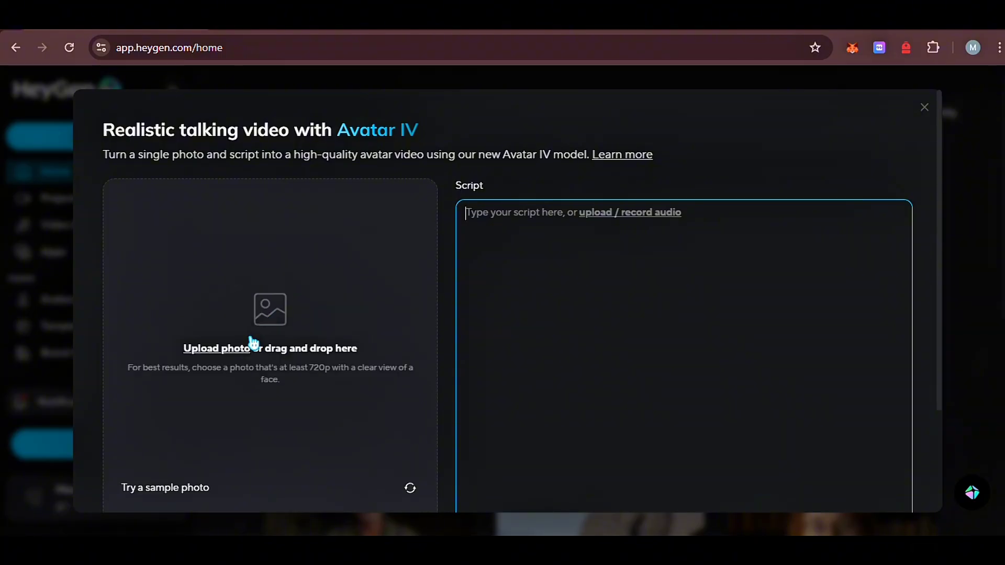
Upload the landscape photo of the red-haired astronaut from the Screen Recordings folder as the avatar image
left_click(217, 351)
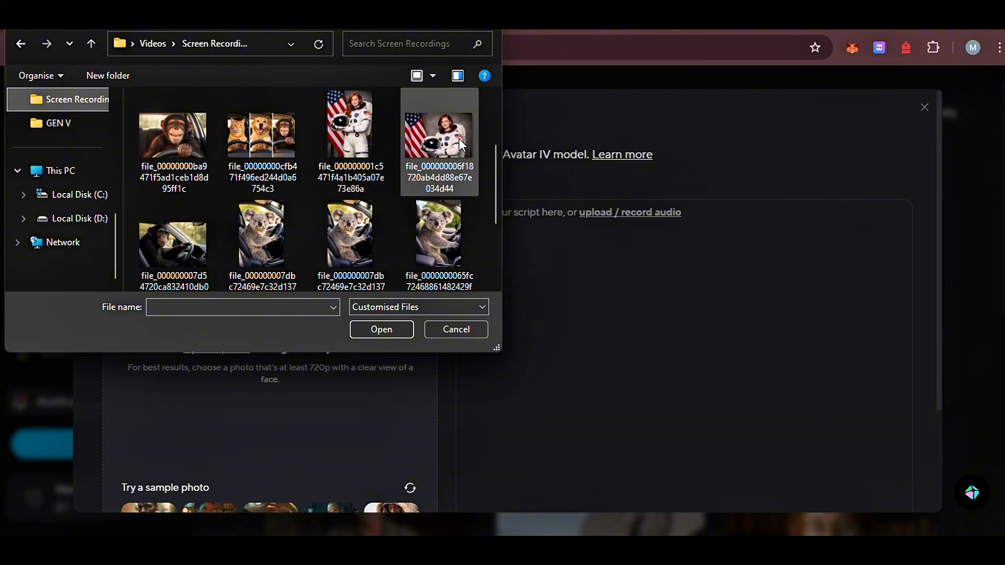
left_click(460, 139)
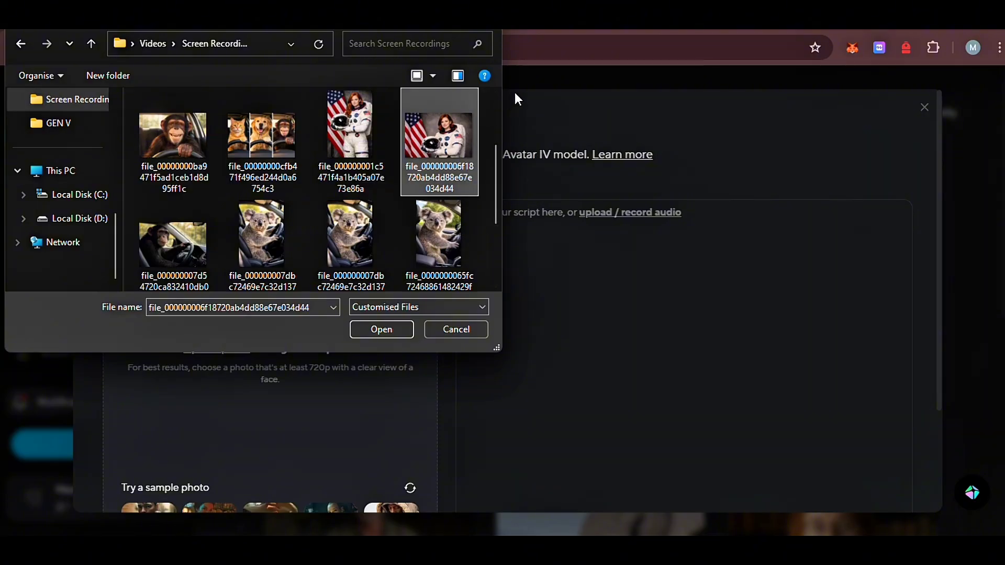
left_click(391, 333)
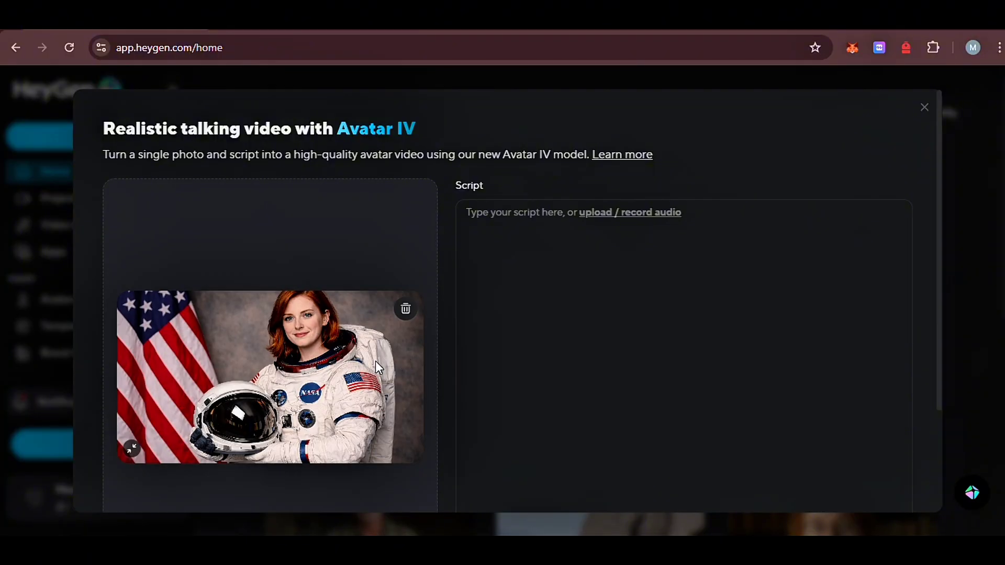
Copy the astronaut script beginning "This is not a video clip or a live recording" from ChatGPT and paste it as the HeyGen video script
left_click(527, 265)
left_click(616, 471)
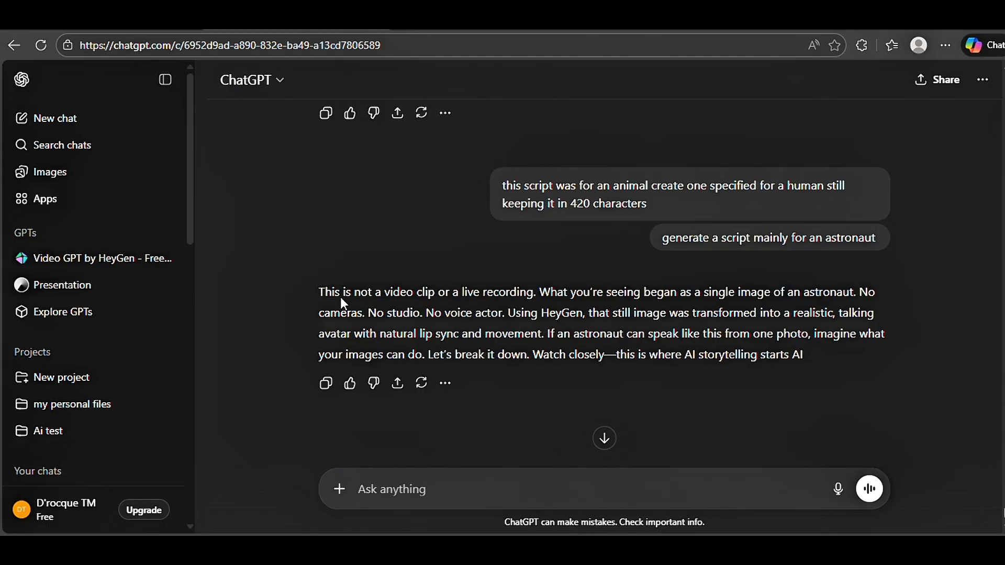
left_click_drag(318, 291, 807, 358)
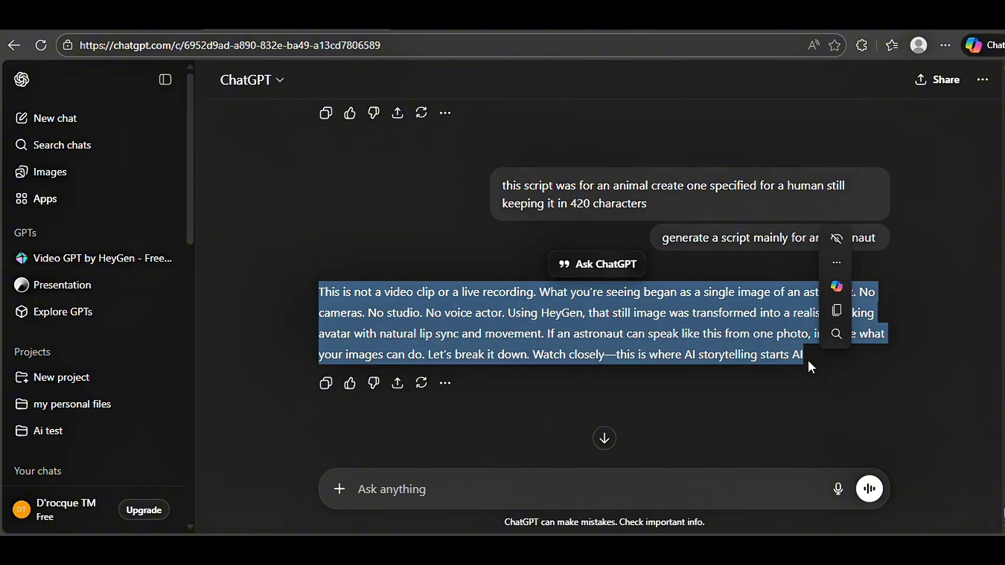
key("ctrl+c")
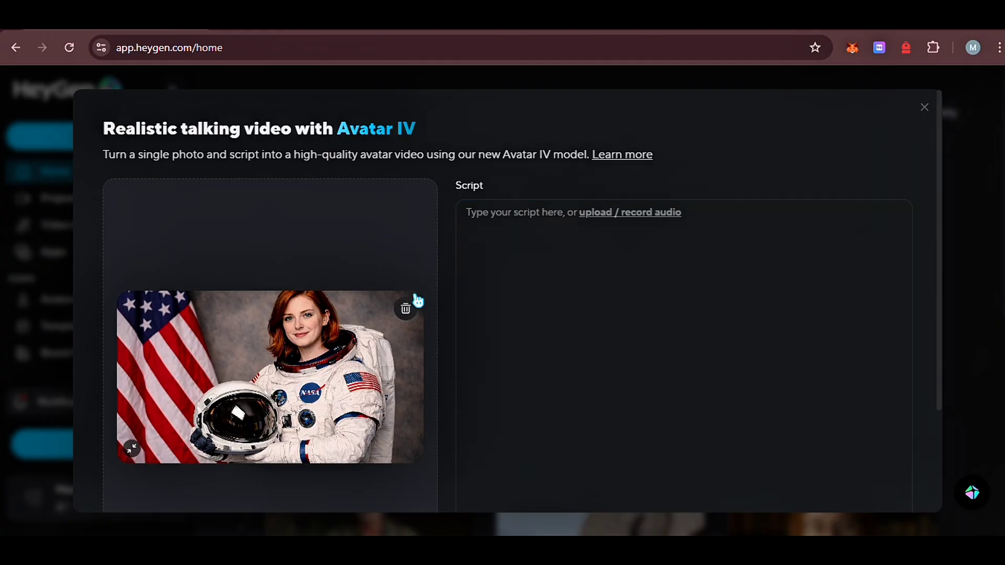
left_click(524, 286)
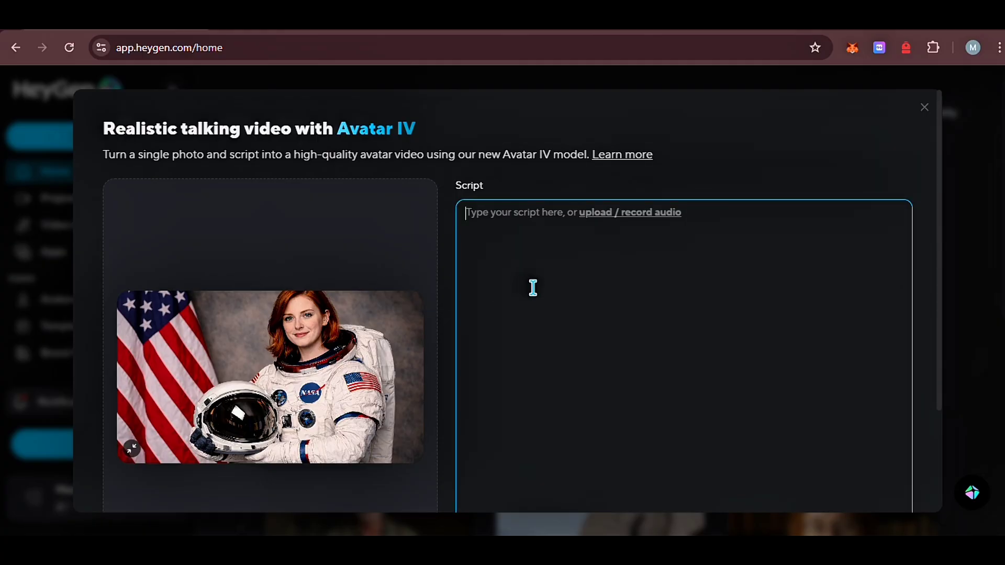
key("ctrl+v")
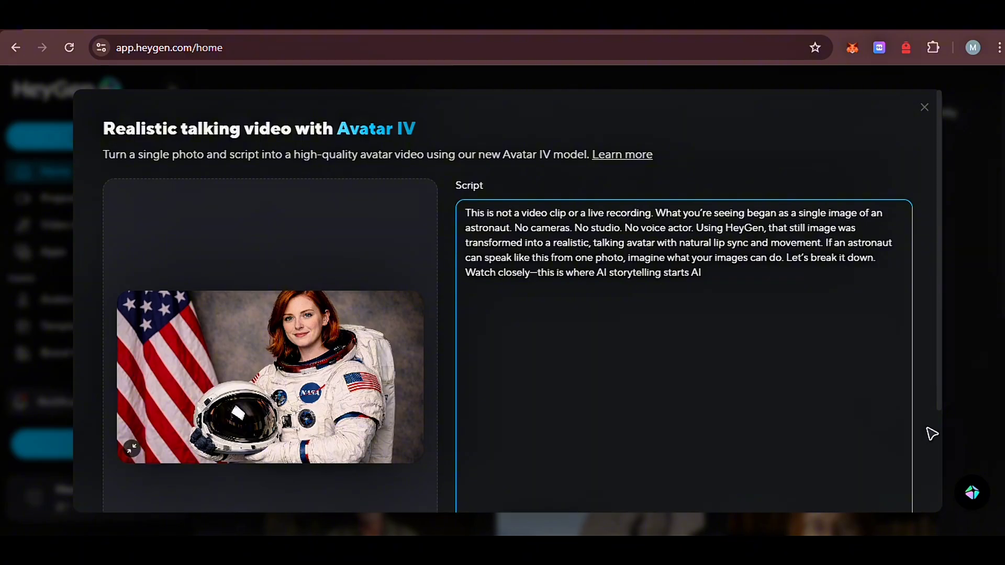
Open the voice selection and look through Voice Design, My Voices and the New Voice options, returning to the HeyGen Library
scroll(943, 426, "down", 3)
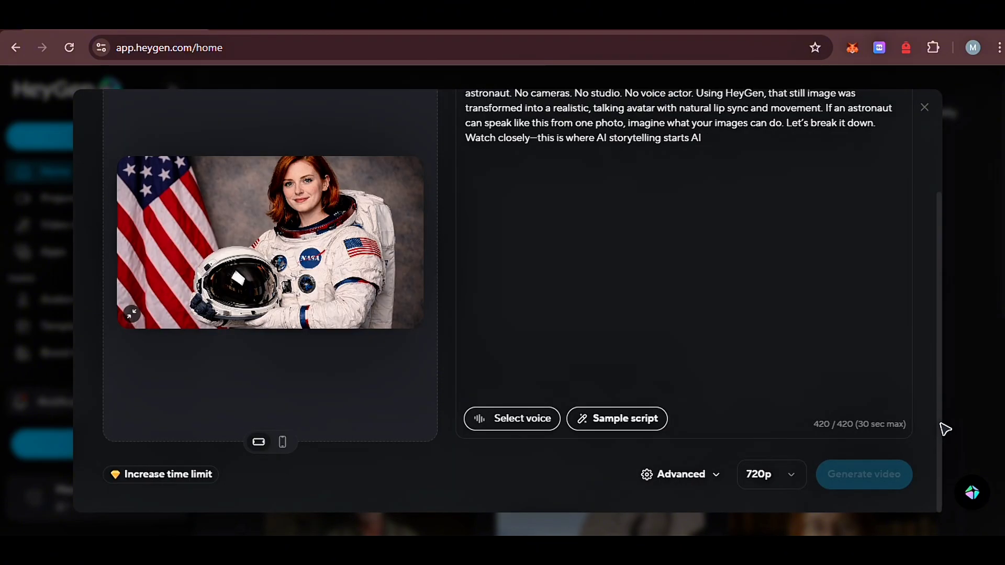
left_click(528, 420)
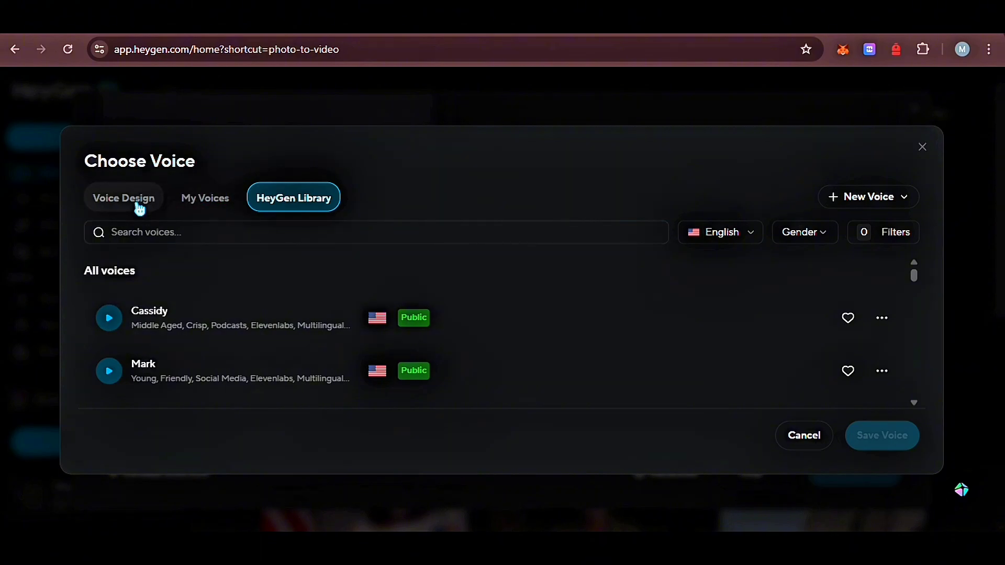
left_click(140, 209)
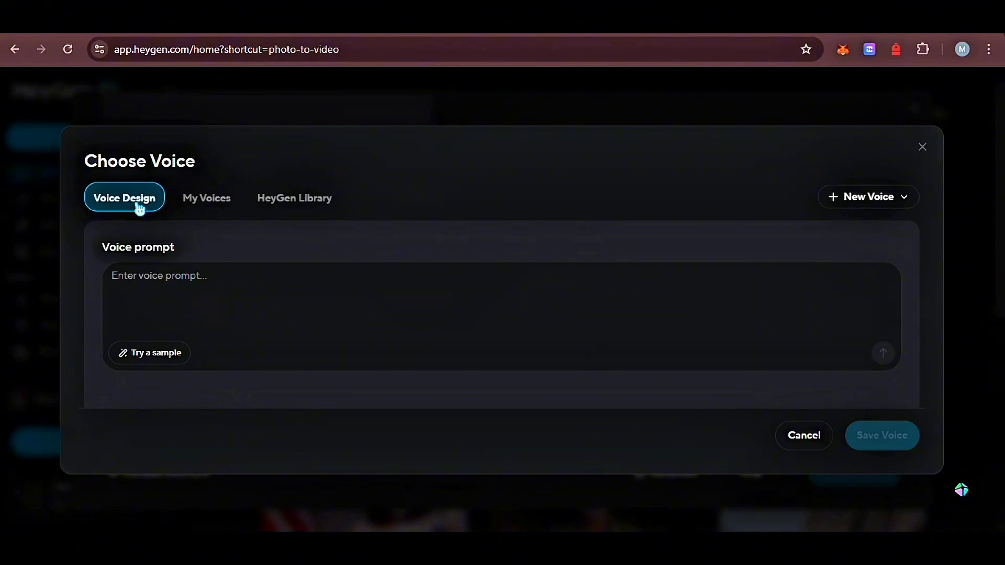
left_click(214, 204)
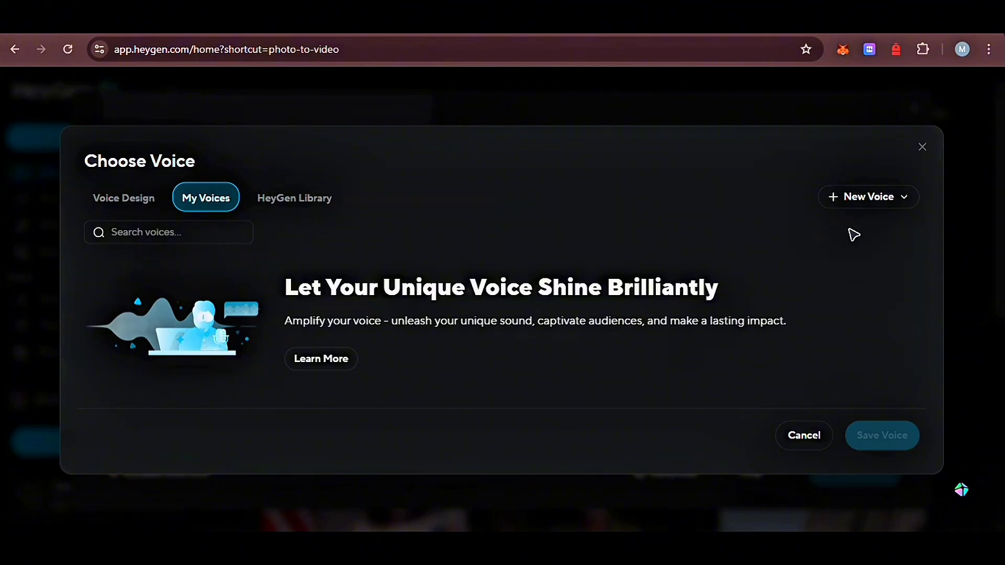
left_click(899, 209)
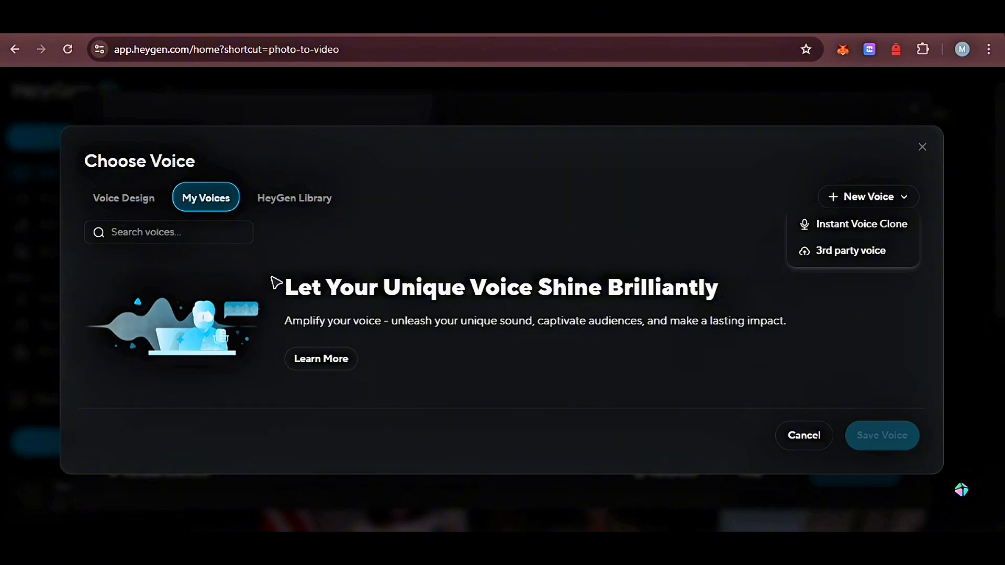
left_click(303, 205)
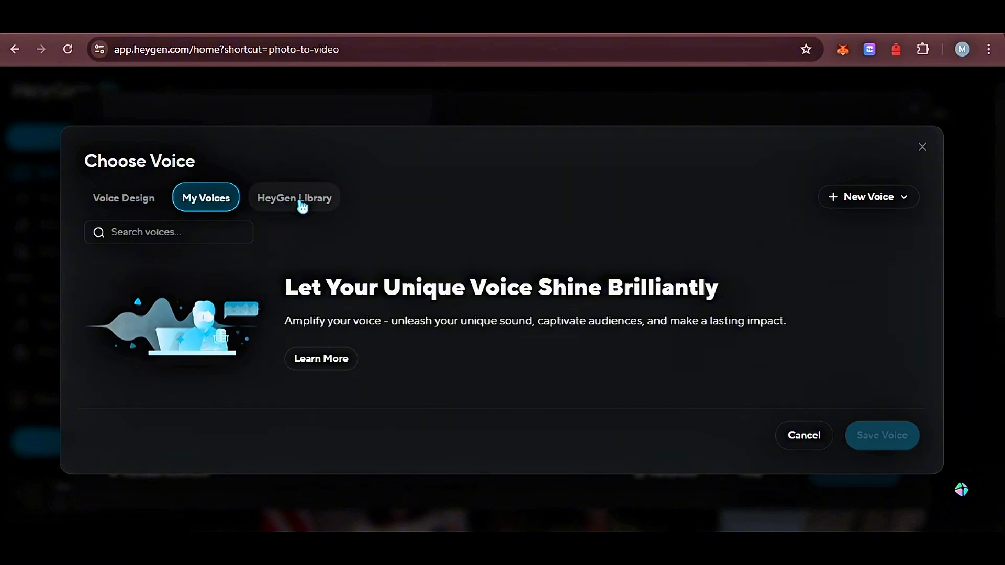
left_click(303, 206)
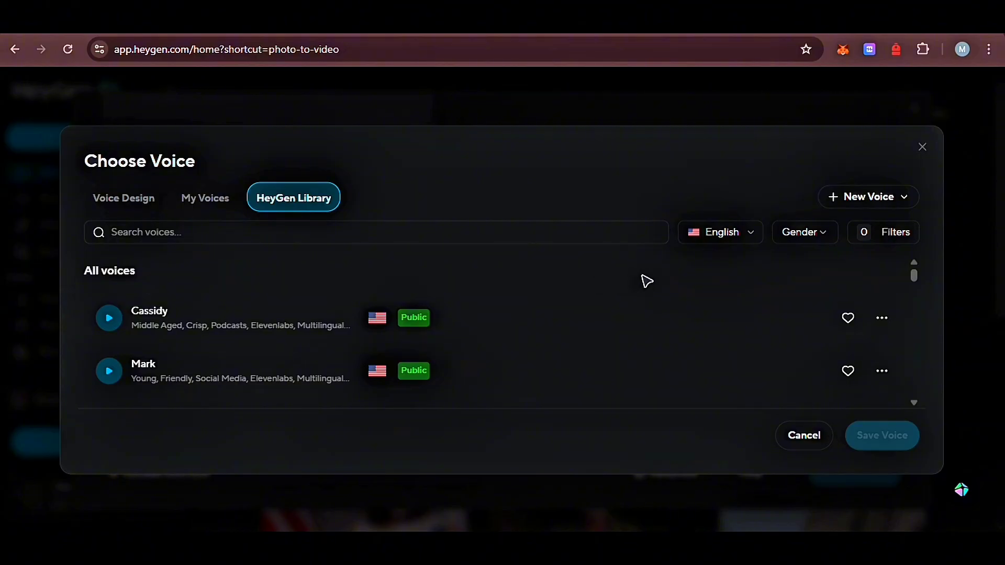
Filter the library voices to Female, preview a Cassidy voice, and save Cassidy as the video's voice
left_click(819, 246)
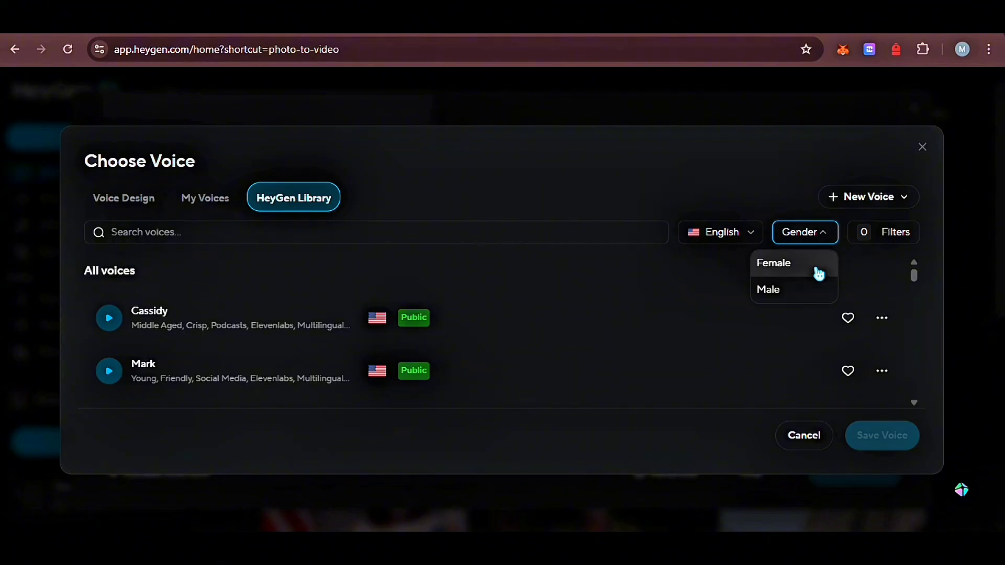
left_click(820, 273)
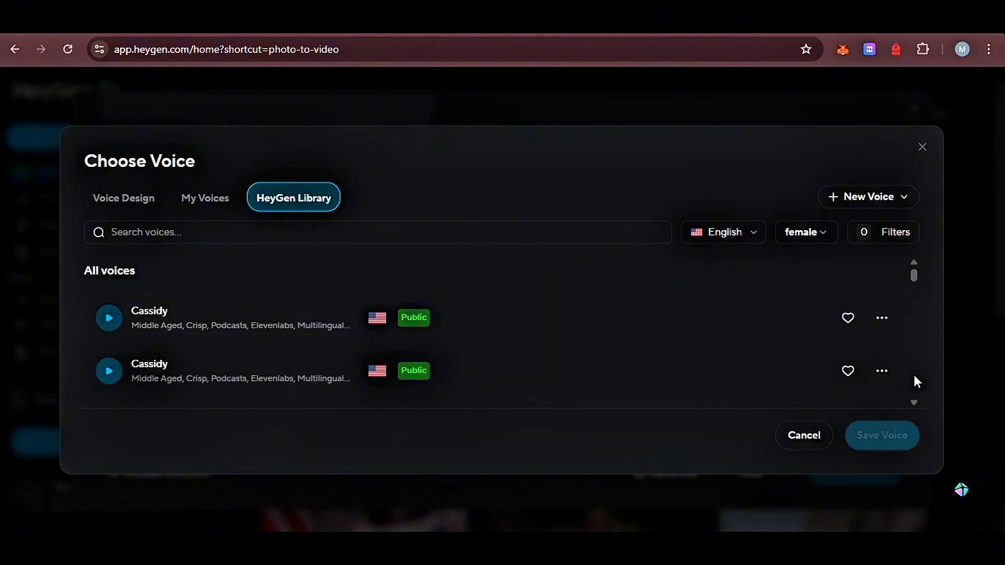
left_click(915, 402)
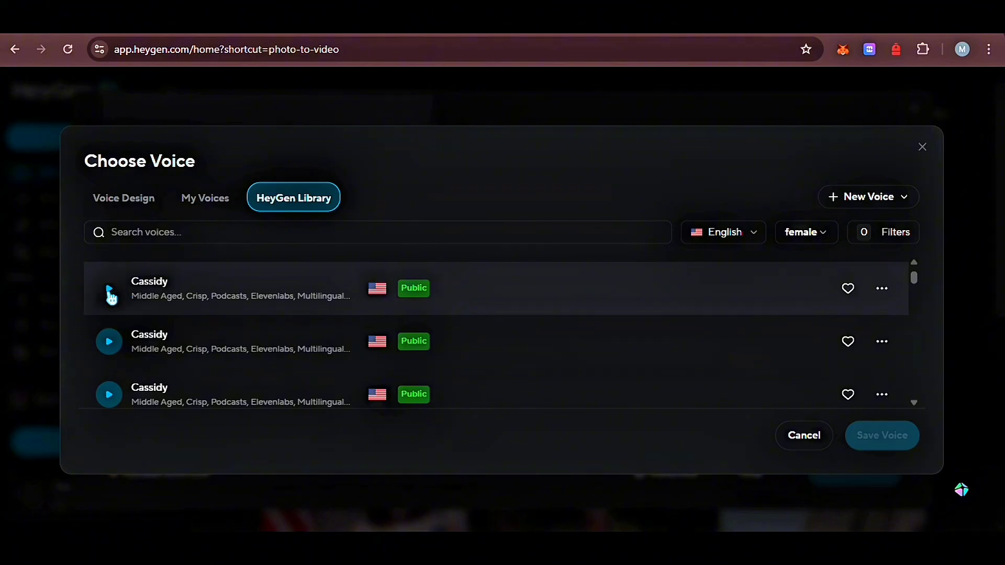
left_click(111, 290)
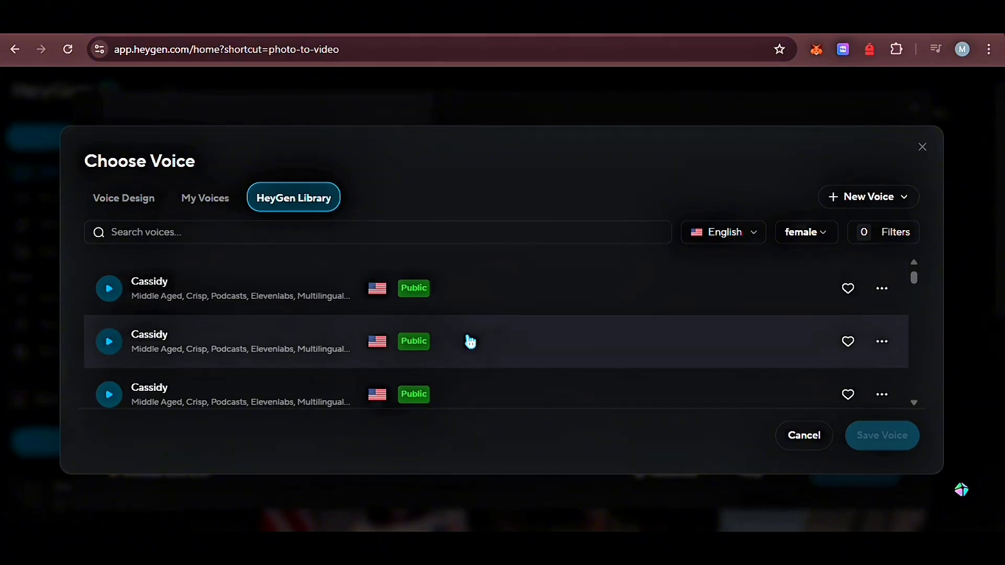
left_click(470, 340)
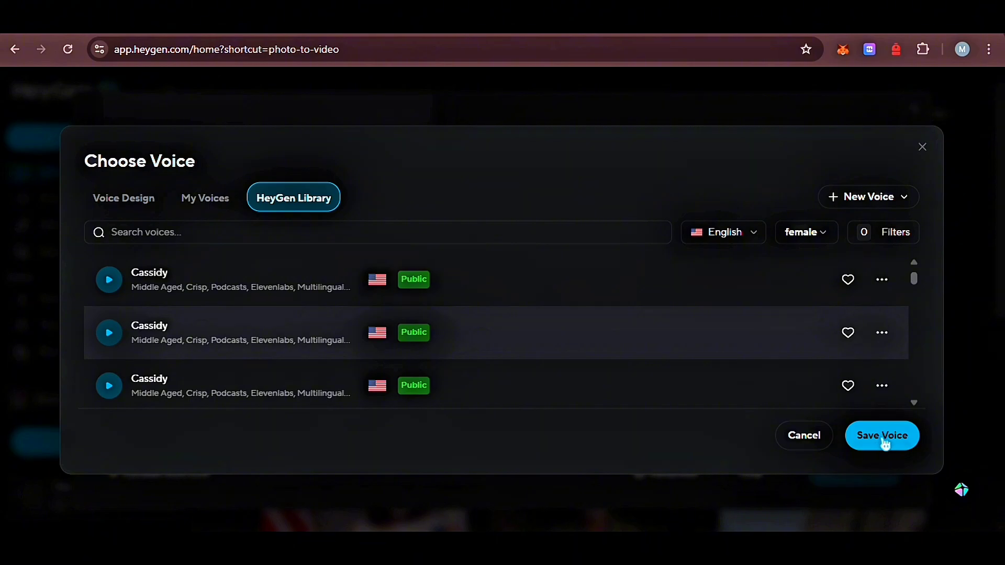
left_click(883, 442)
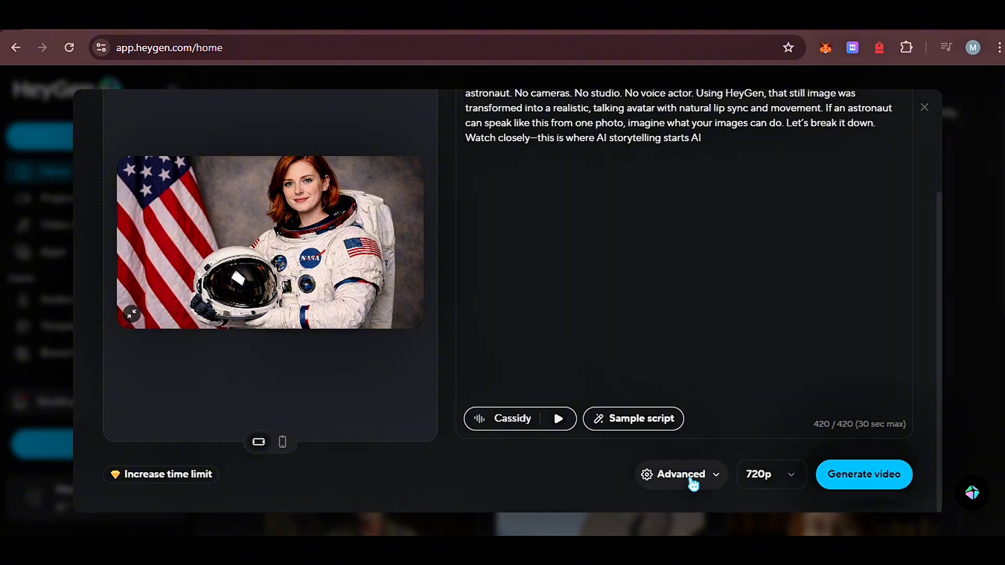
Examine the advanced motion settings and the available video resolutions without changing them
left_click(720, 482)
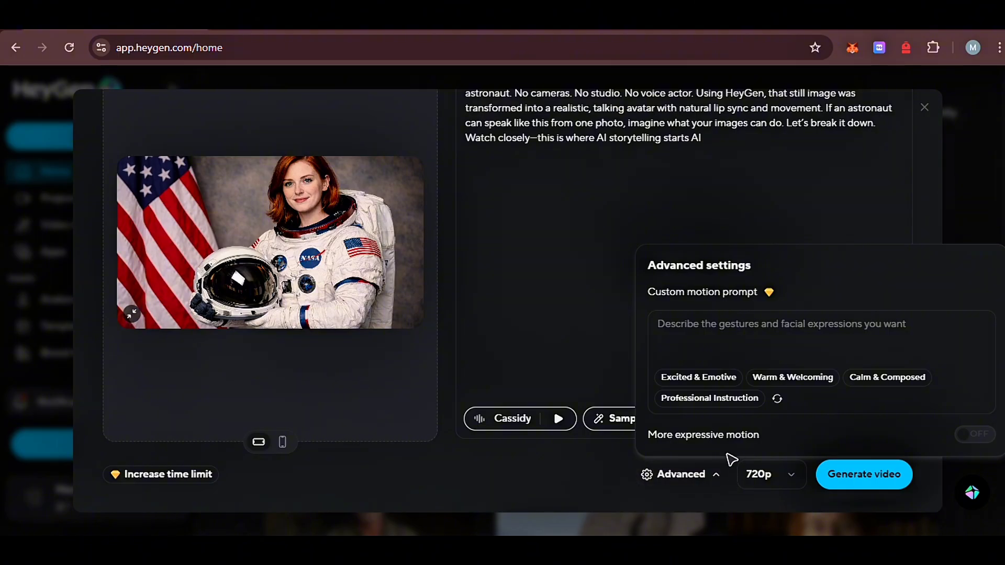
left_click(612, 478)
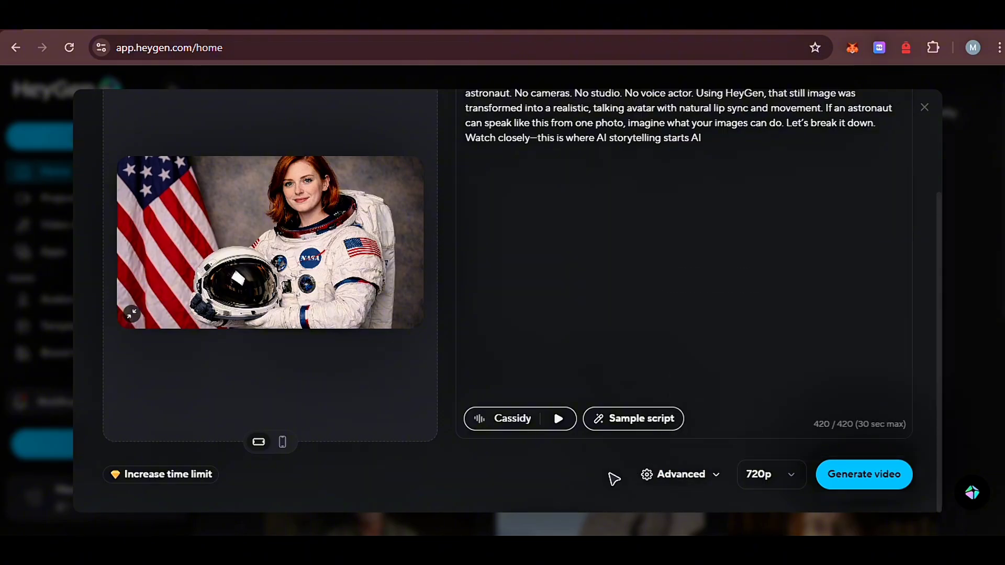
left_click(779, 480)
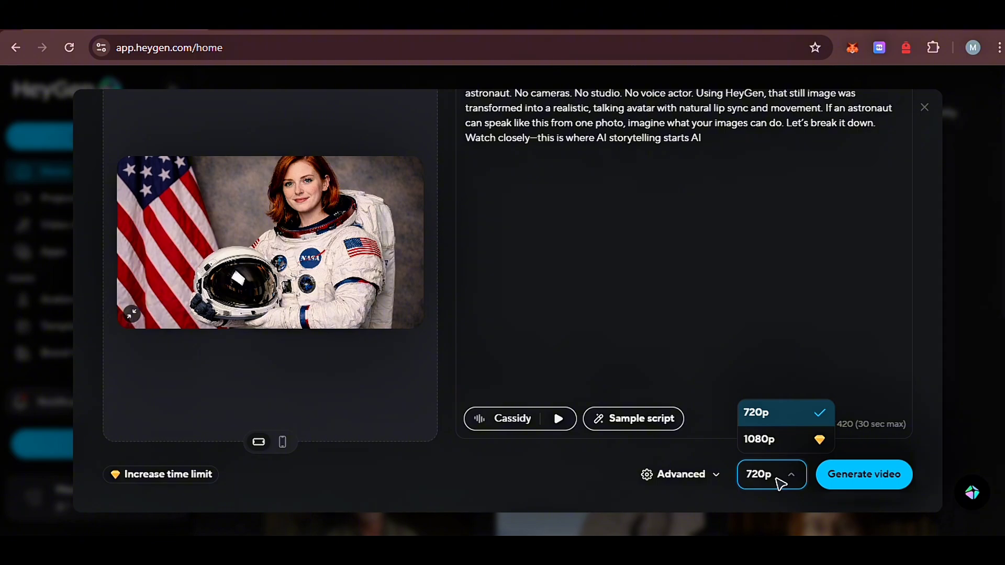
left_click(746, 312)
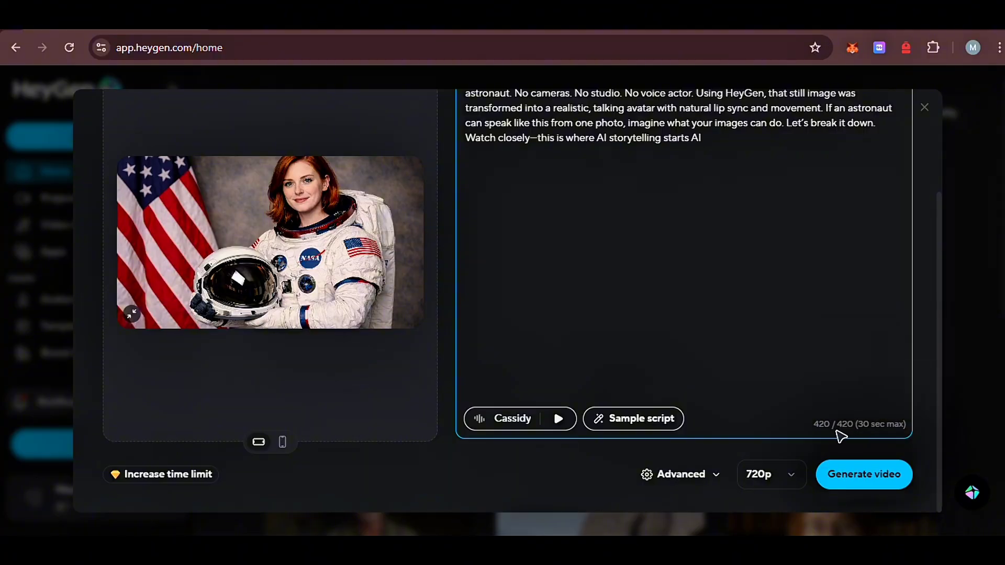
Generate the talking astronaut video and play back the finished Avatar IV Video from the projects
left_click(887, 475)
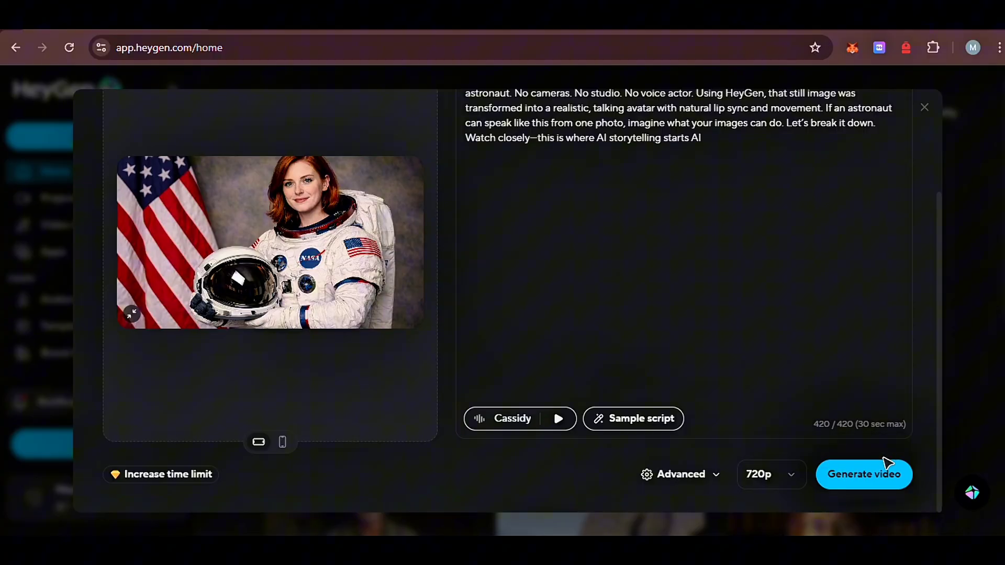
left_click(884, 489)
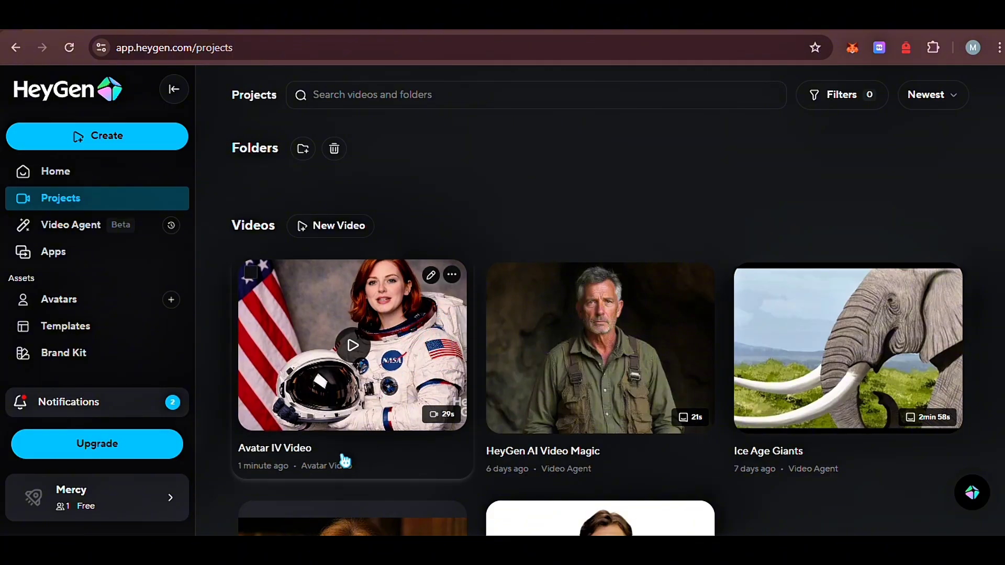
left_click(345, 461)
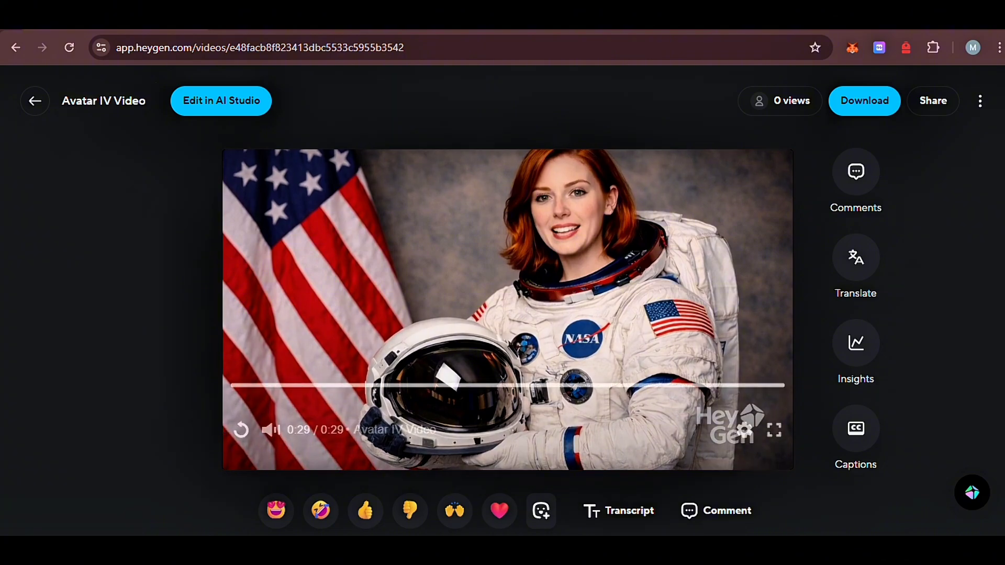
left_click(241, 430)
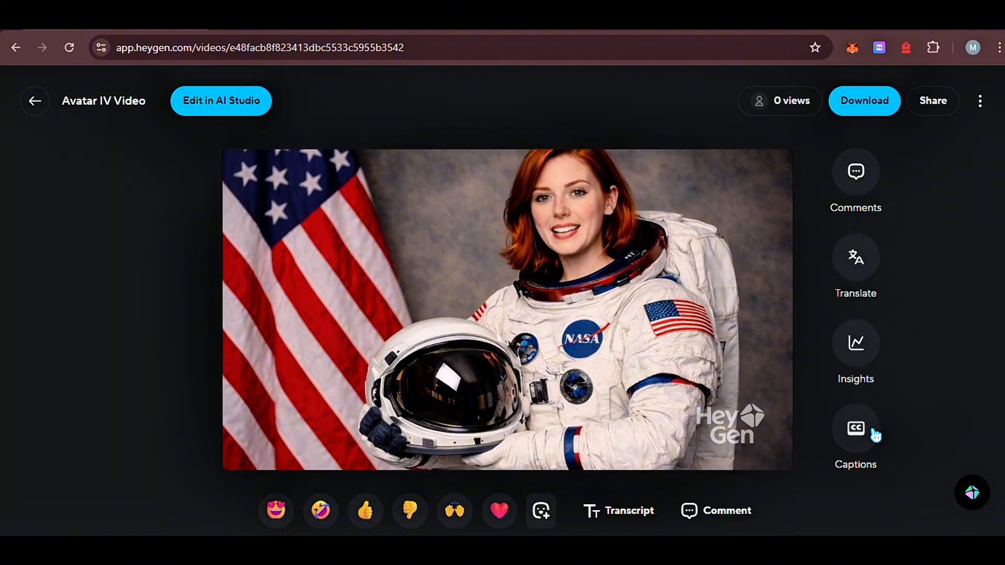
Turn on captions for the video, play a short part to check them, and pause playback
left_click(864, 436)
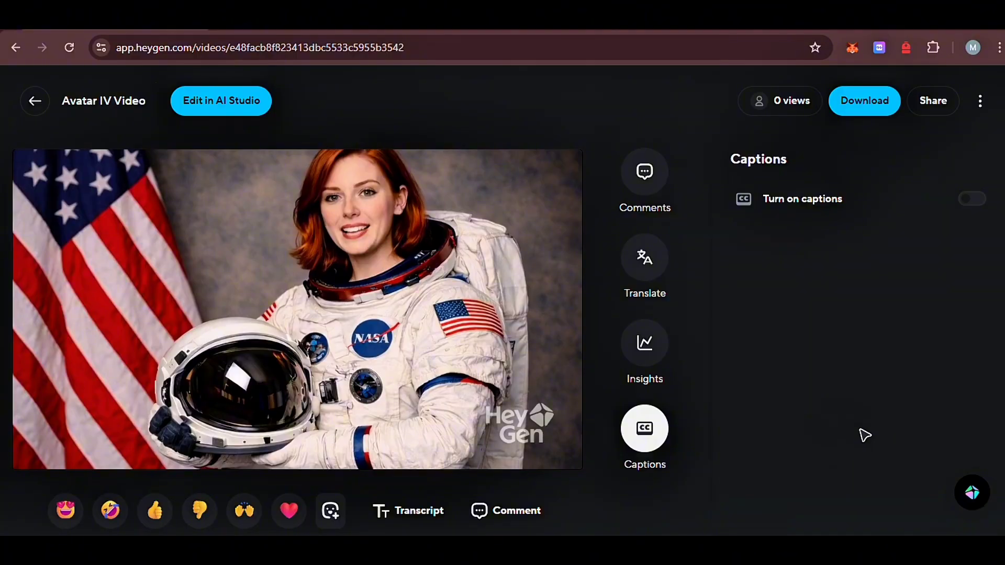
left_click(981, 205)
left_click(34, 436)
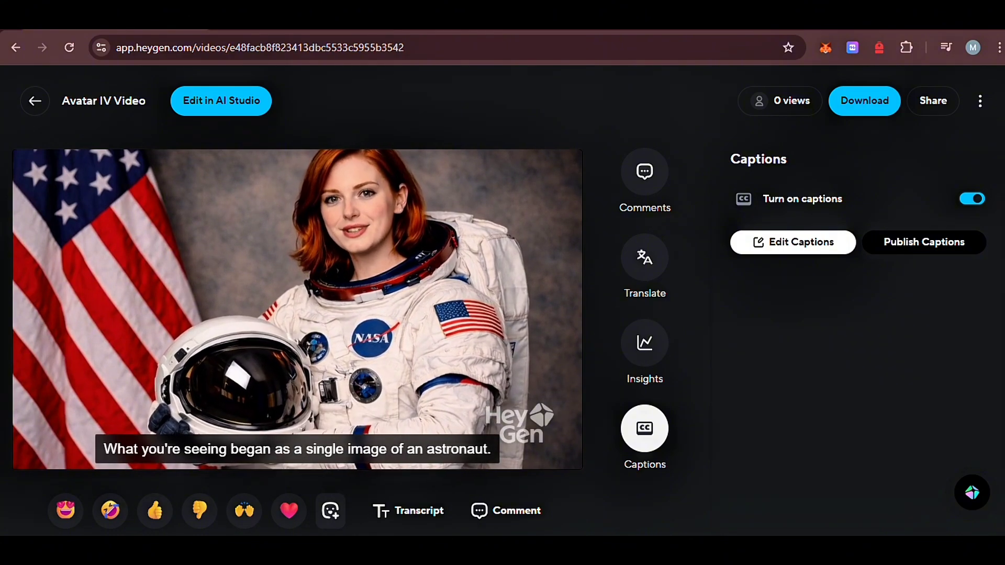
left_click(33, 433)
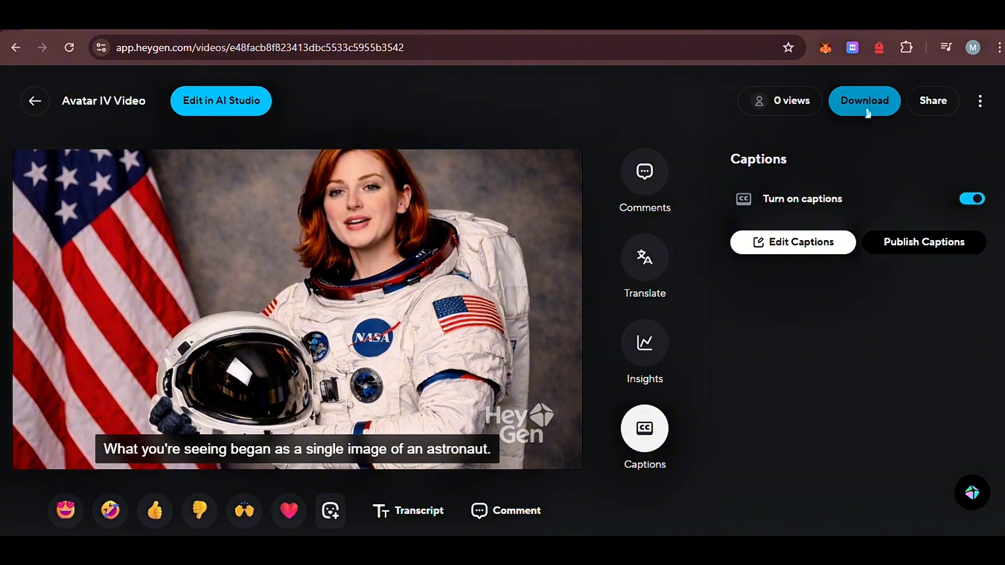
Download the finished Avatar IV Video
left_click(867, 110)
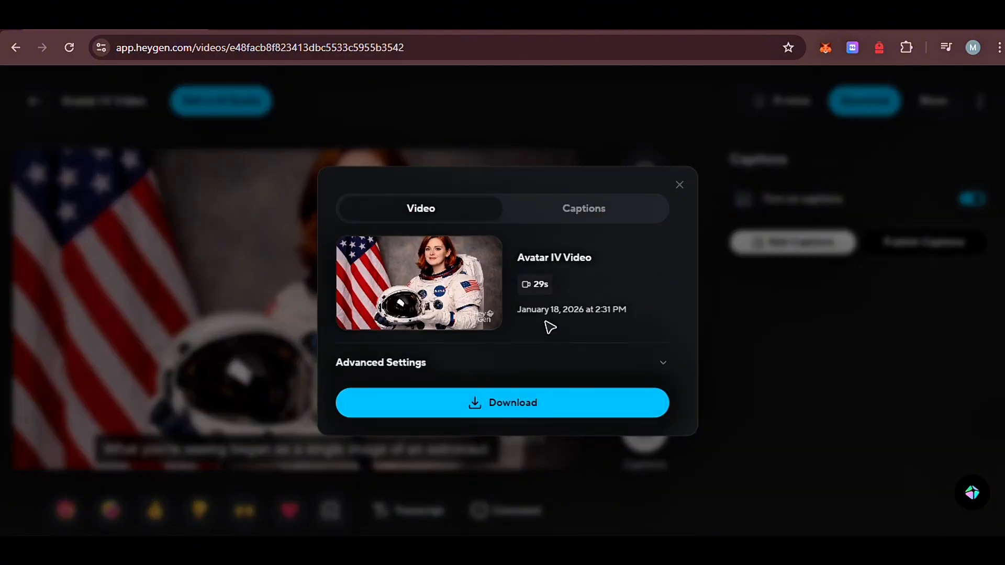
left_click(564, 412)
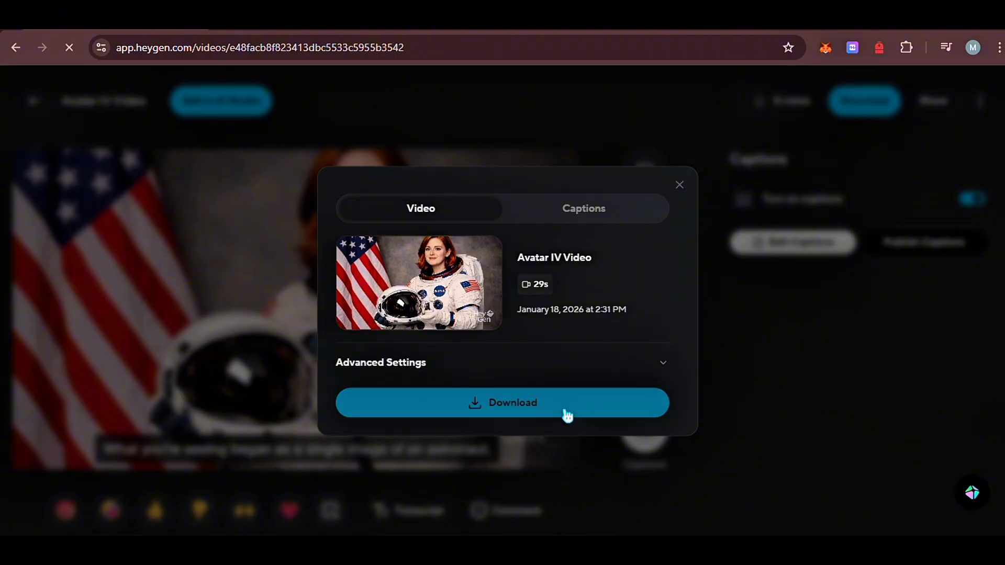